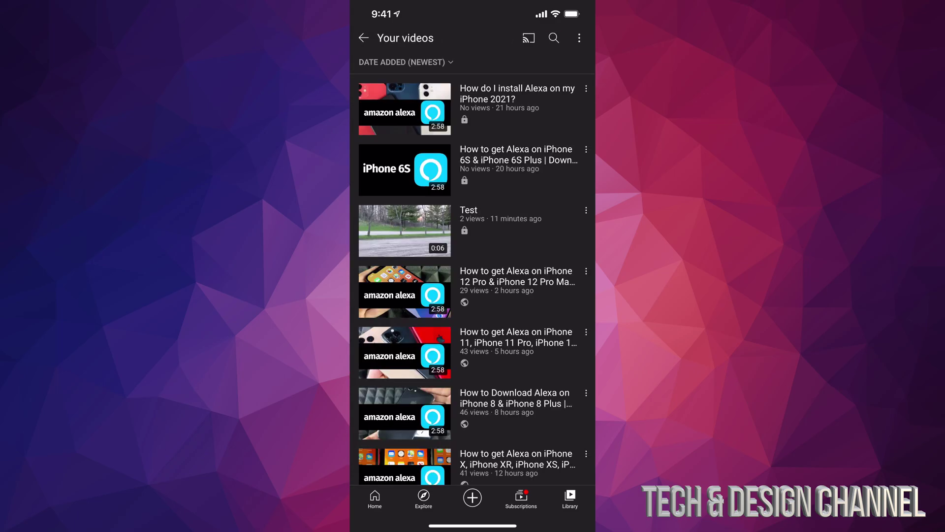
scroll(472, 269, "down", 3)
scroll(471, 268, "up", 5)
Step: Delete the 'Test' upload from Your videos via its menu and confirm the deletion
left_click(586, 210)
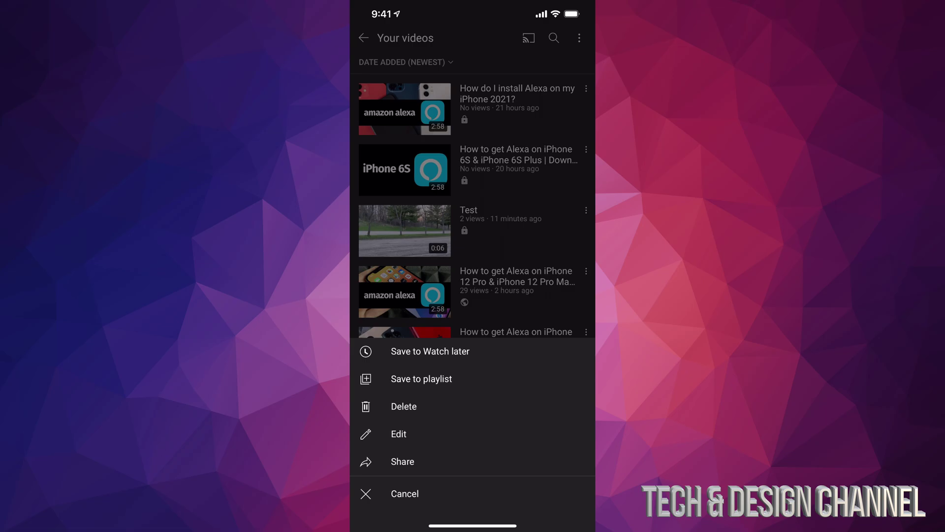
left_click(405, 407)
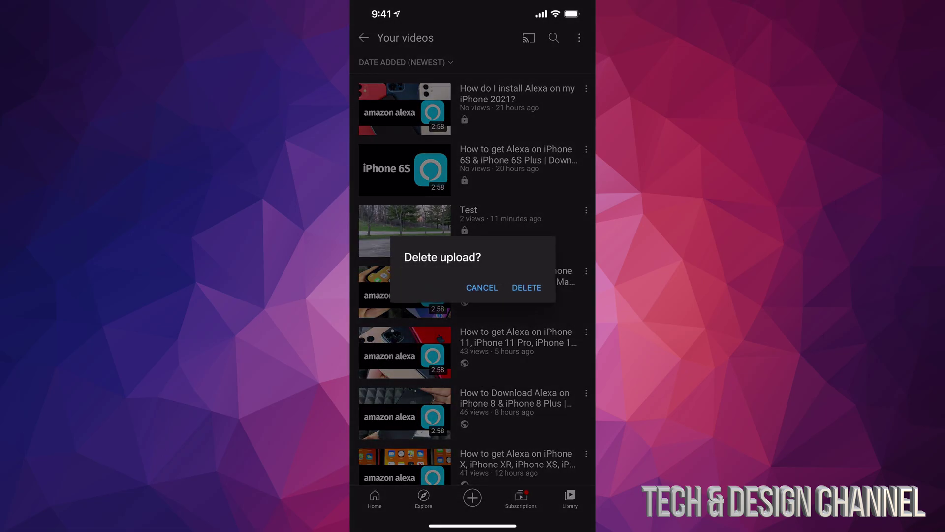
left_click(527, 287)
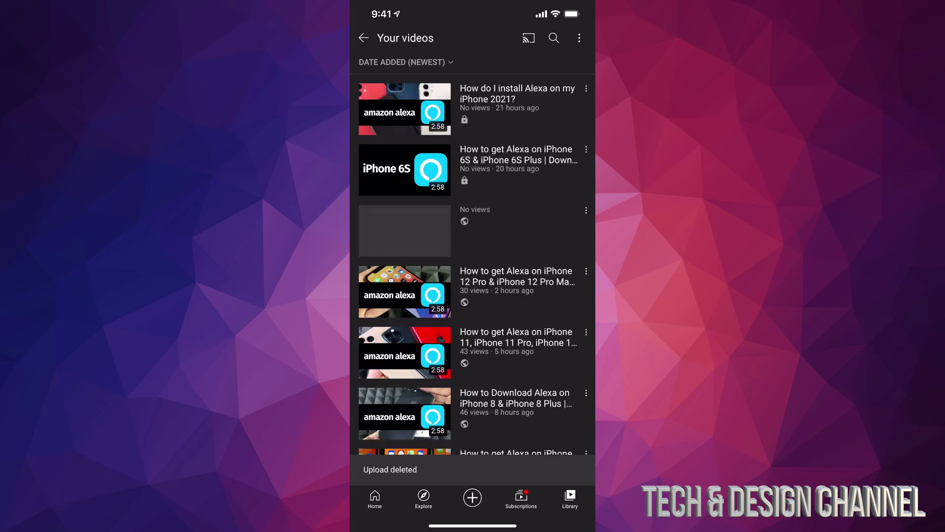